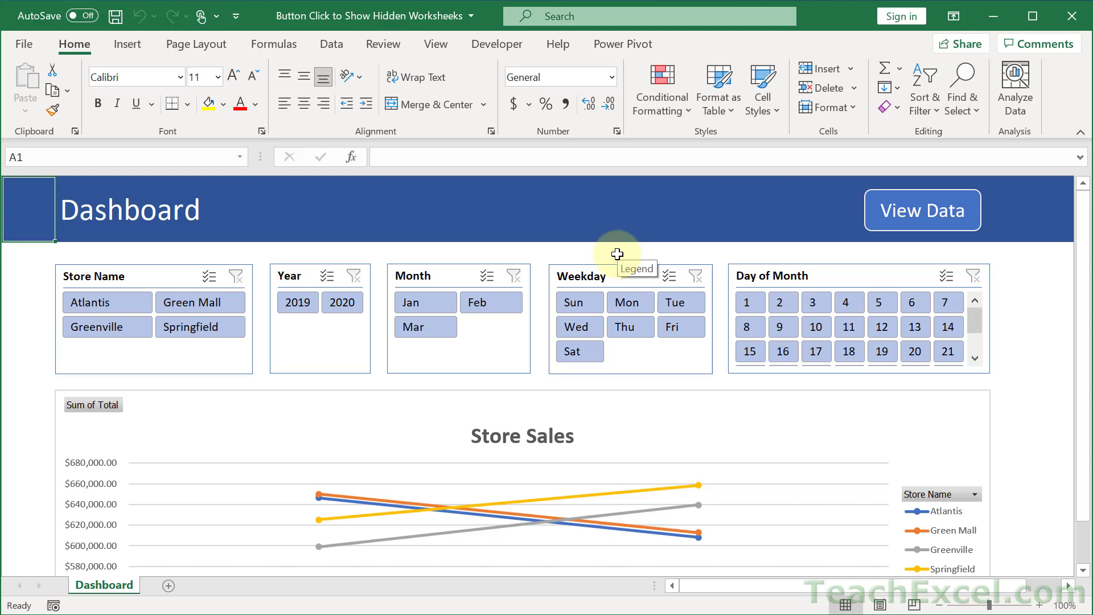
Test the existing View Data and Hide Data buttons, checking the Raw and Helper sheets.
{"action": "left_click", "coordinate": [929, 211]}
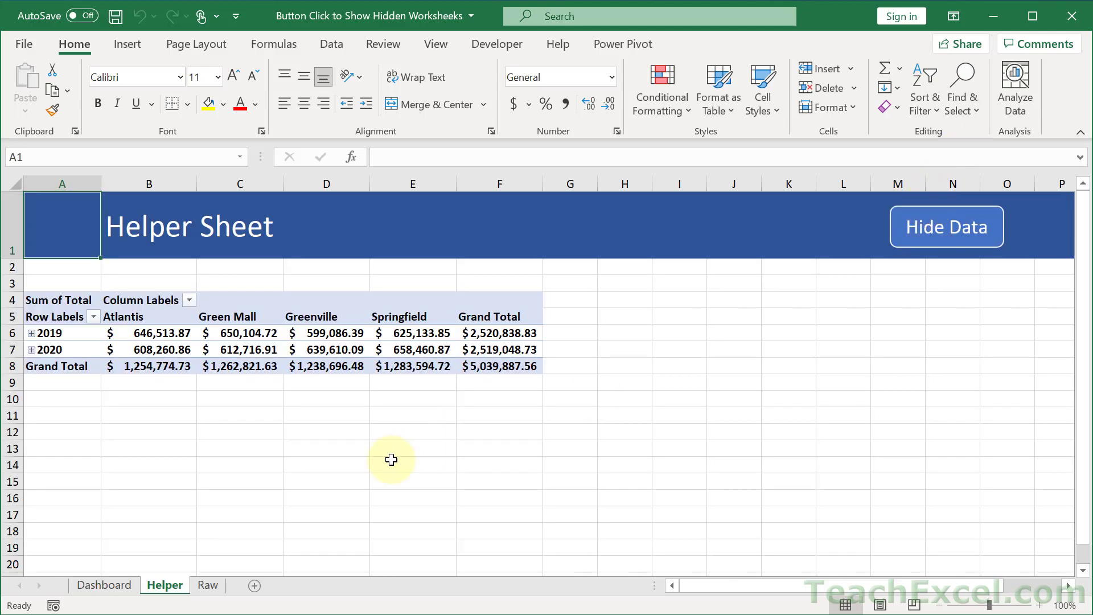
{"action": "left_click", "coordinate": [206, 587]}
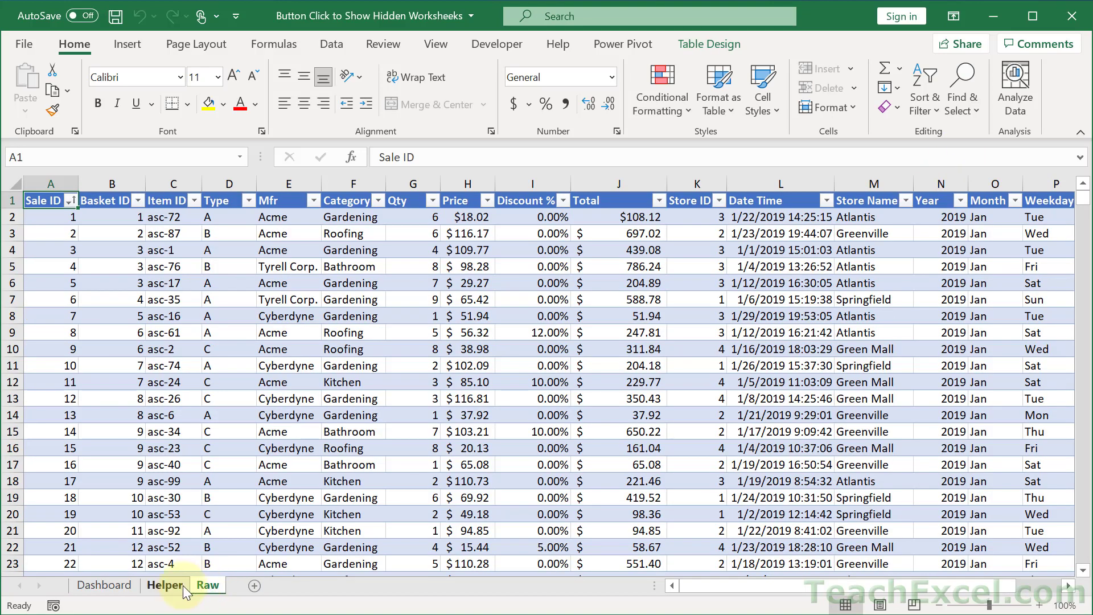
{"action": "left_click", "coordinate": [176, 585]}
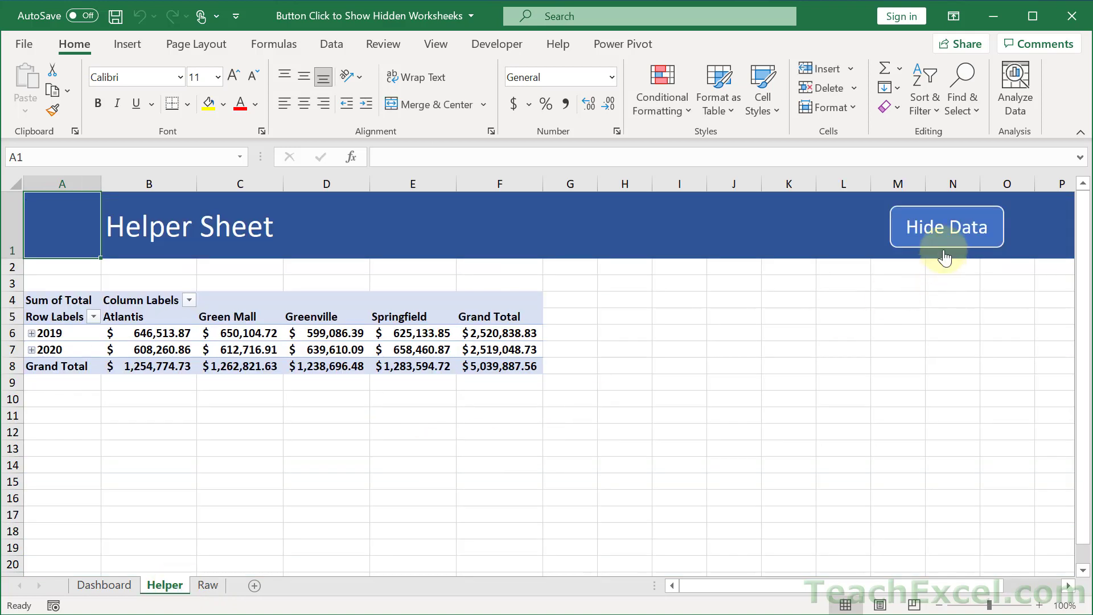
{"action": "left_click", "coordinate": [942, 230]}
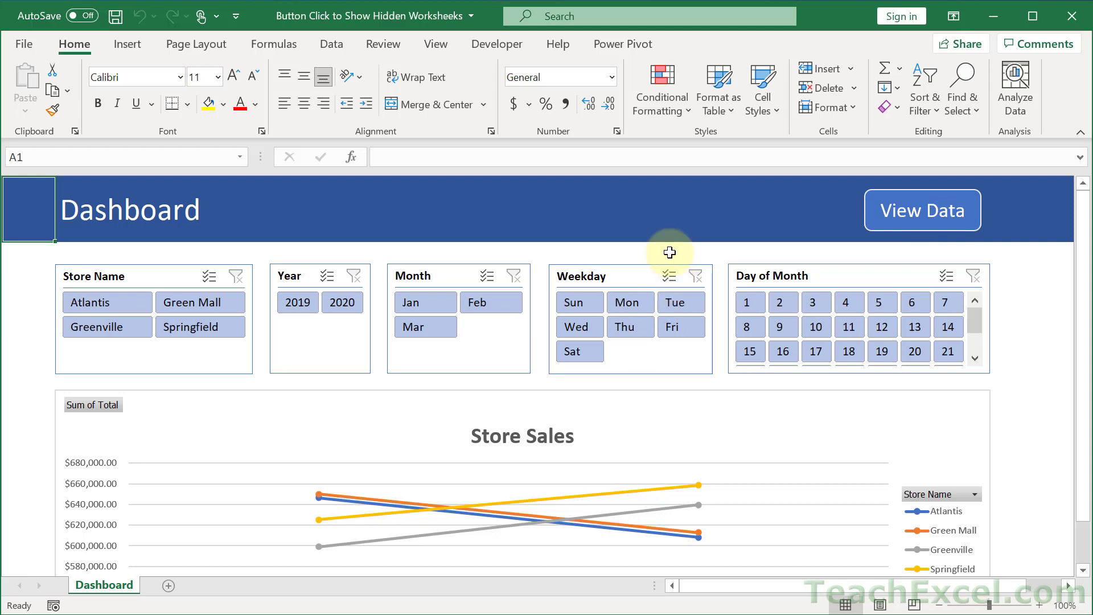
Insert a new standard module in the workbook's VBA project.
{"action": "key", "text": "alt+F11"}
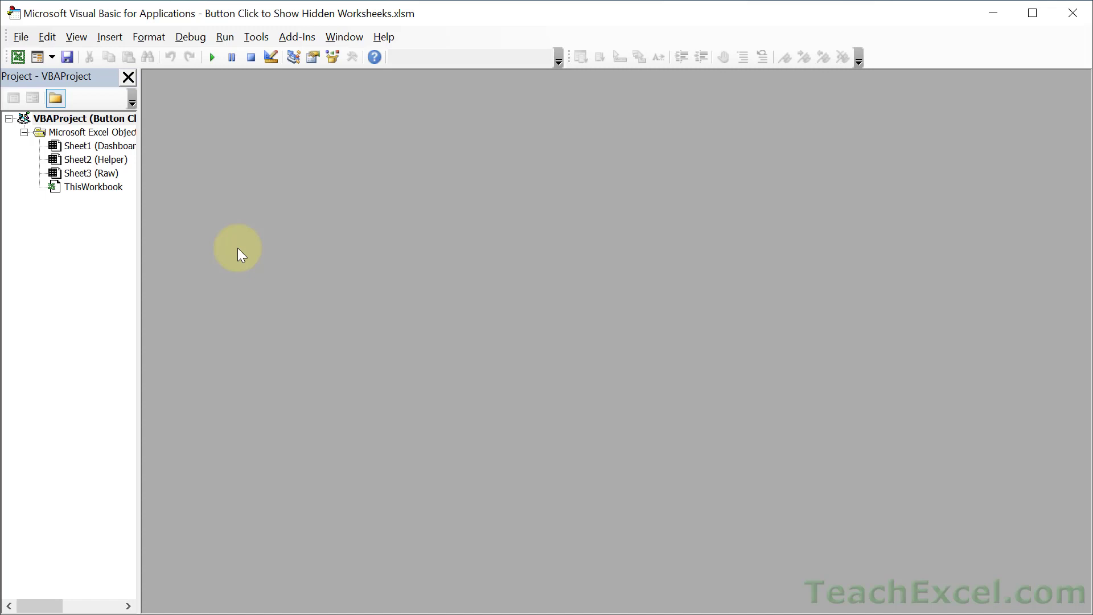
{"action": "left_click", "coordinate": [109, 37]}
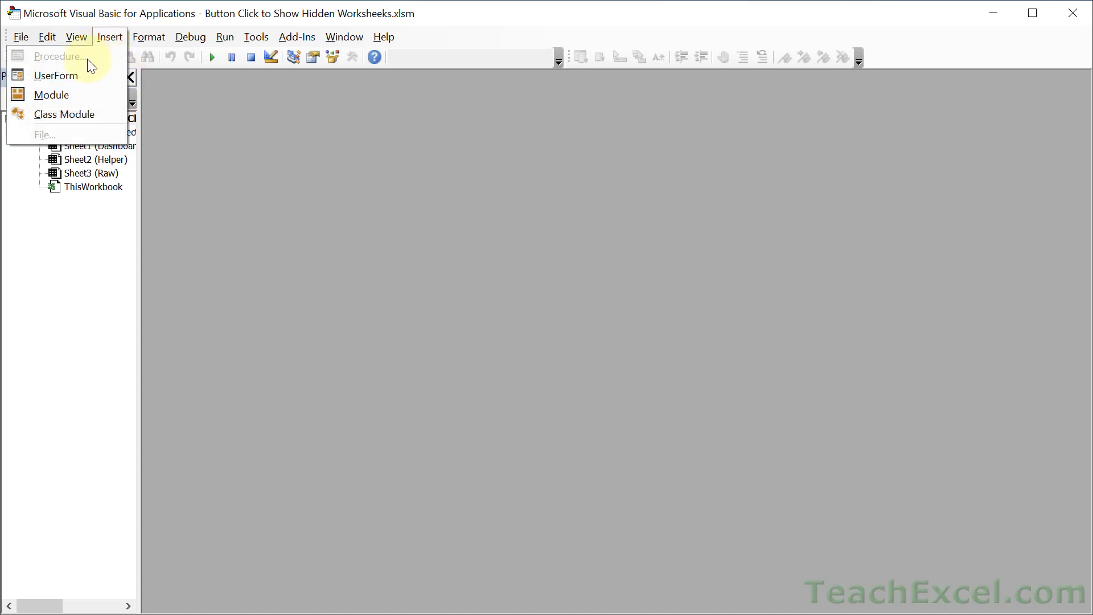
{"action": "left_click", "coordinate": [63, 94]}
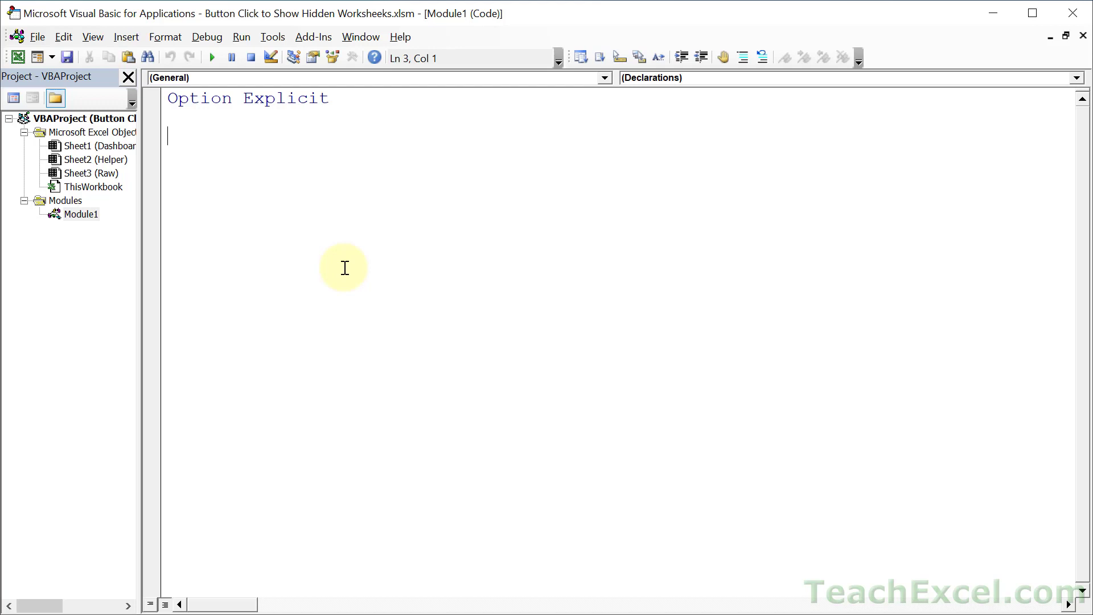
Create an empty Sub ViewSheet procedure in Module1.
{"action": "type", "text": "sub "}
{"action": "type", "text": "ViewShee"}
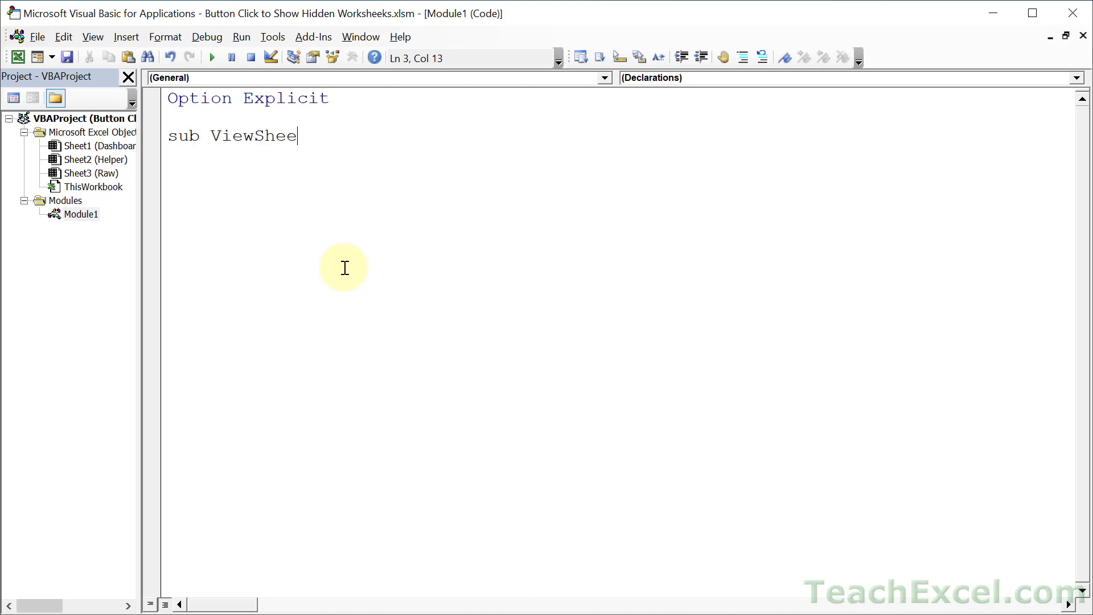
{"action": "type", "text": "t"}
{"action": "key", "text": "Return"}
{"action": "key", "text": "Return"}
{"action": "key", "text": "Return"}
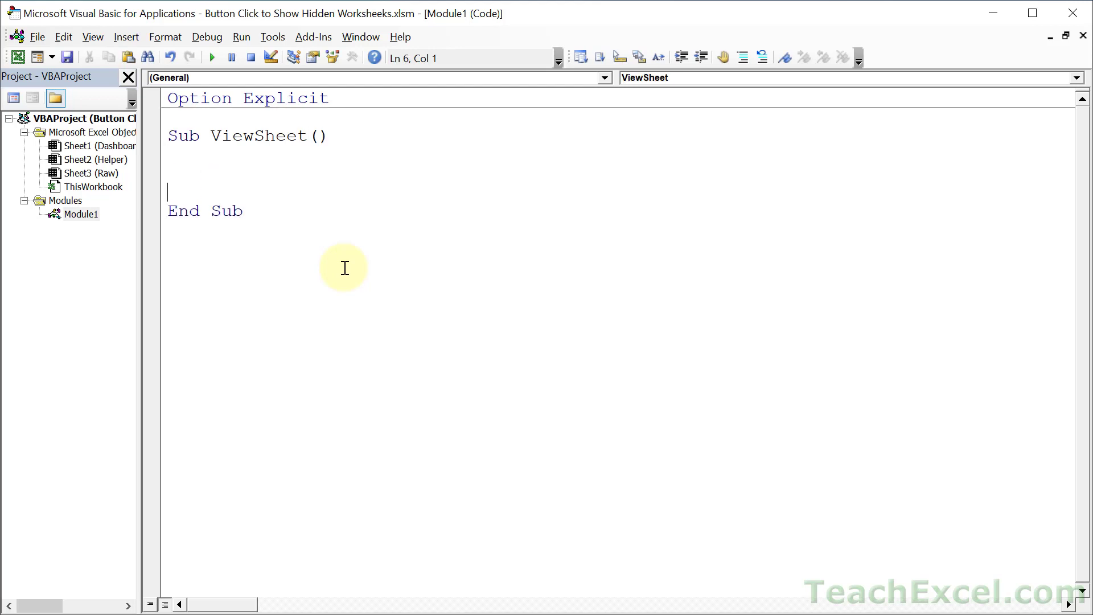
{"action": "left_click", "coordinate": [279, 219]}
{"action": "key", "text": "Return"}
{"action": "key", "text": "Return"}
Add Sub HideSheet containing Sheets("Helper").Visible = xlSheetVeryHidden.
{"action": "type", "text": "sub "}
{"action": "type", "text": "HideShee"}
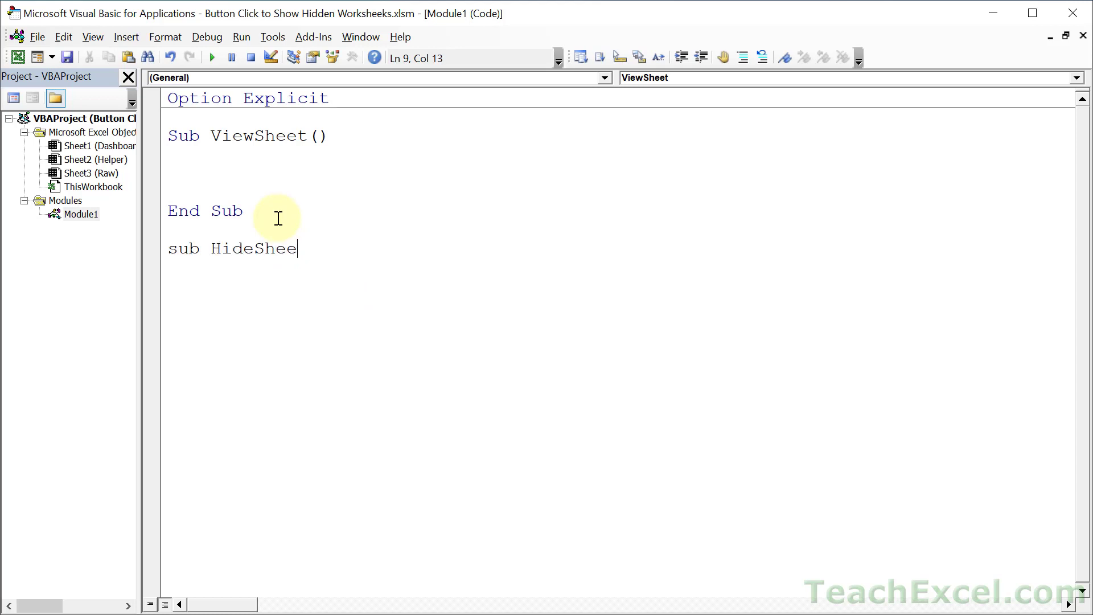
{"action": "type", "text": "t"}
{"action": "key", "text": "Return"}
{"action": "key", "text": "Return"}
{"action": "key", "text": "Up"}
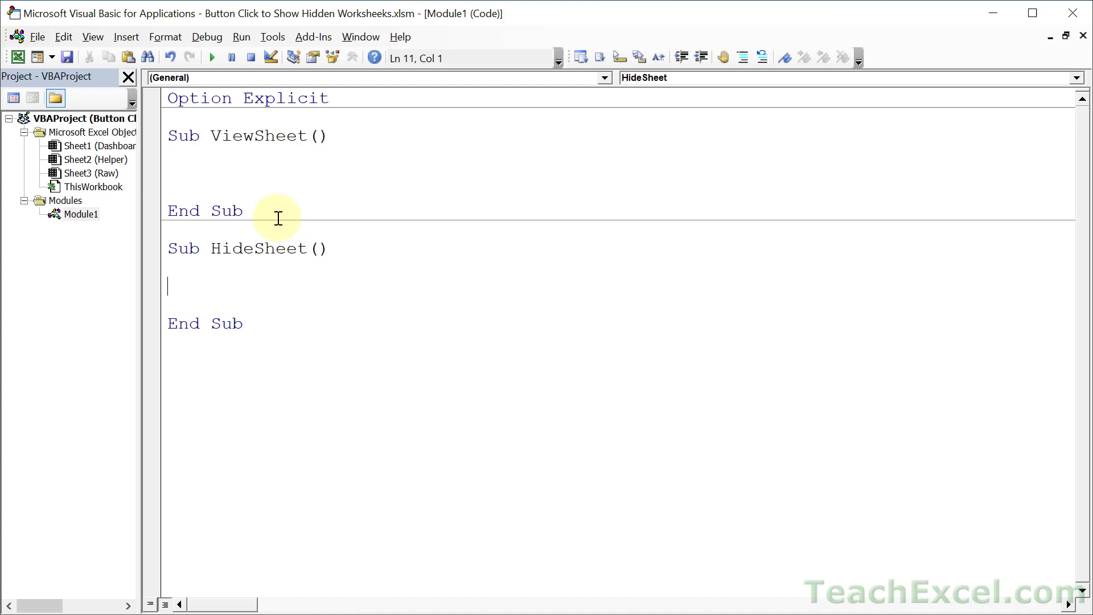
{"action": "type", "text": "sheets"}
{"action": "type", "text": "(\""}
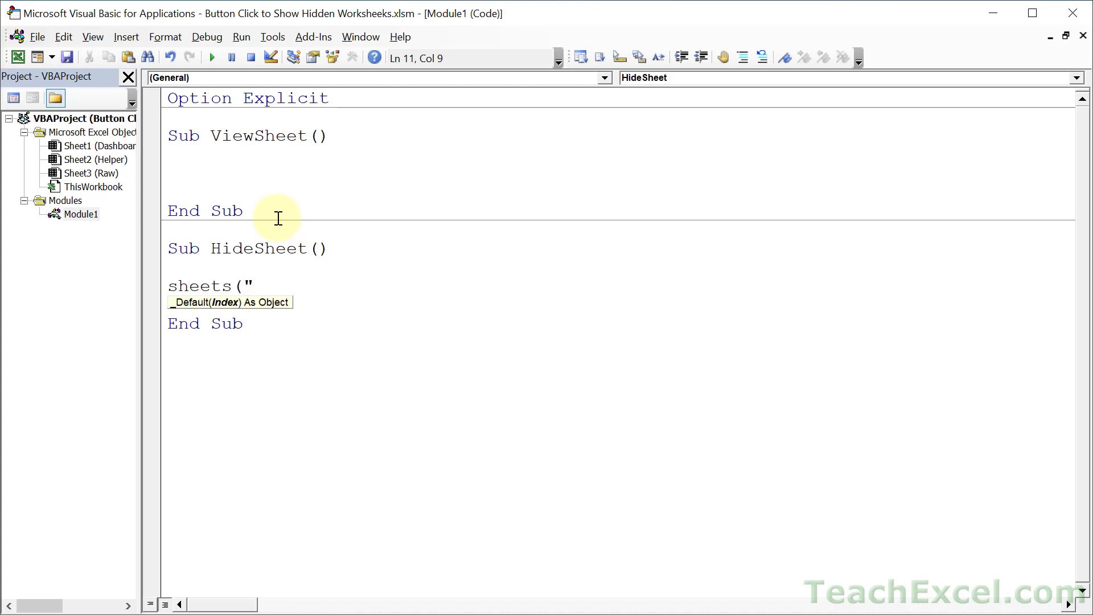
{"action": "type", "text": "Helper"}
{"action": "type", "text": "\")."}
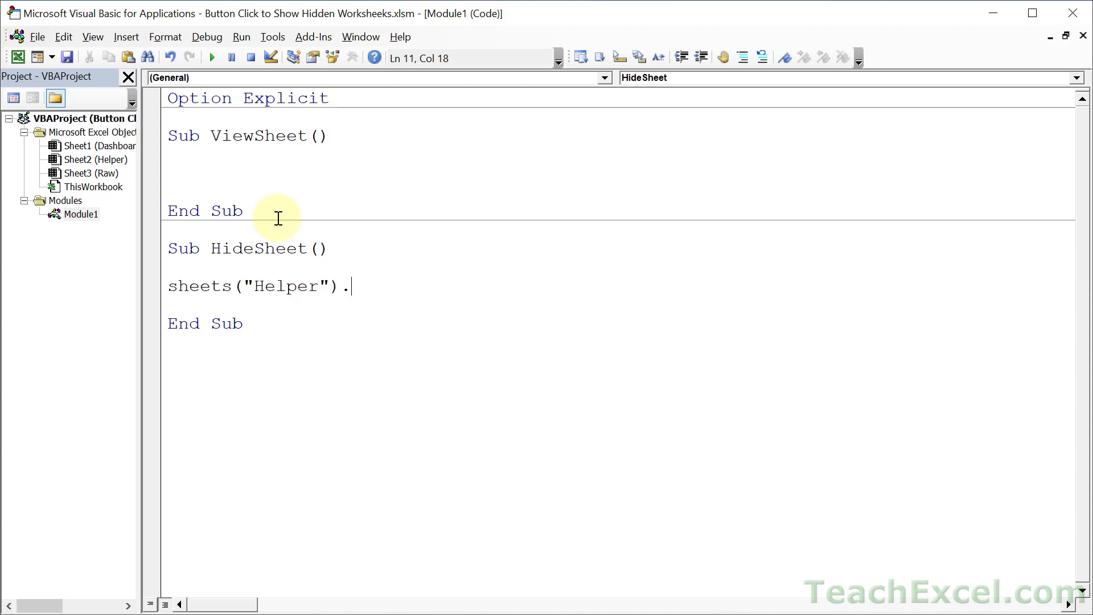
{"action": "type", "text": "visible = "}
{"action": "type", "text": "xl"}
{"action": "type", "text": "sheetvery"}
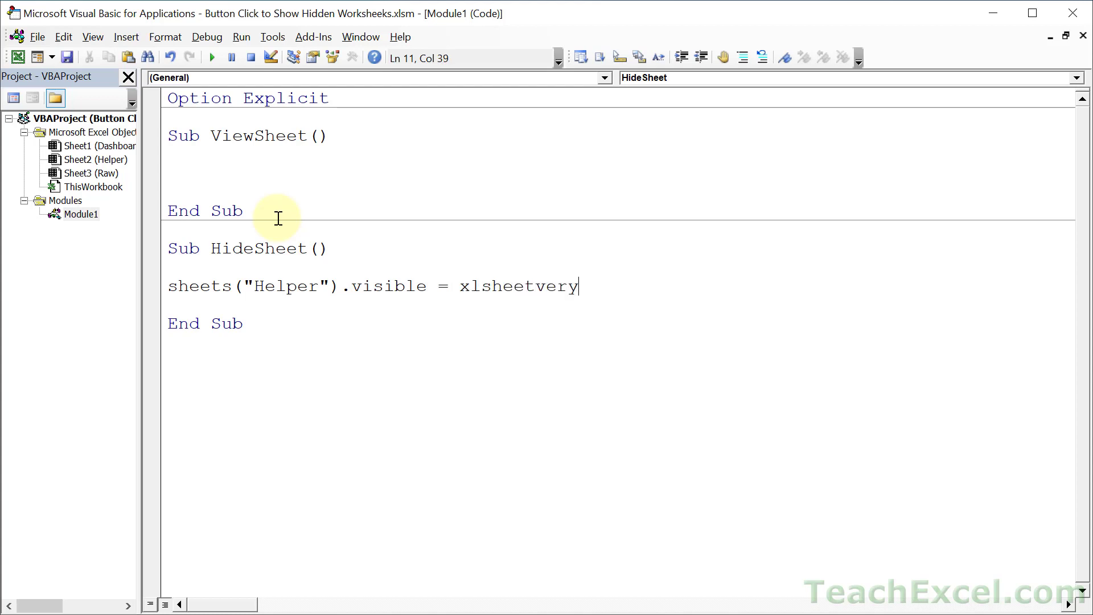
{"action": "type", "text": "hidden"}
Duplicate the Helper line in HideSheet so it also very-hides the Raw sheet.
{"action": "key", "text": "shift+Home"}
{"action": "key", "text": "ctrl+c"}
{"action": "key", "text": "End"}
{"action": "key", "text": "Return"}
{"action": "key", "text": "ctrl+v"}
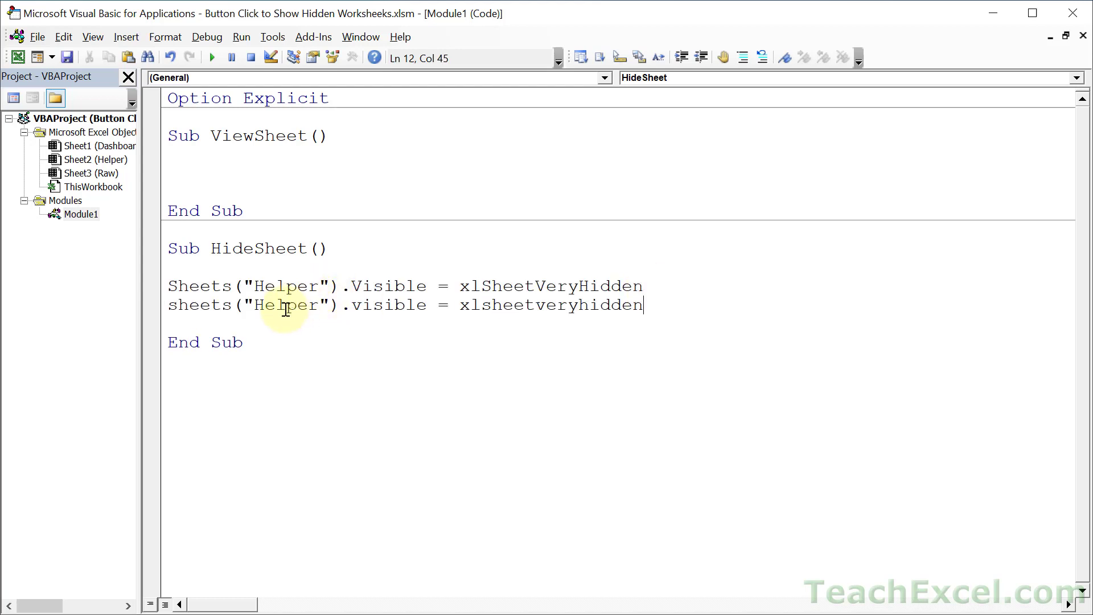
{"action": "double_click", "coordinate": [283, 308]}
{"action": "type", "text": "Ra"}
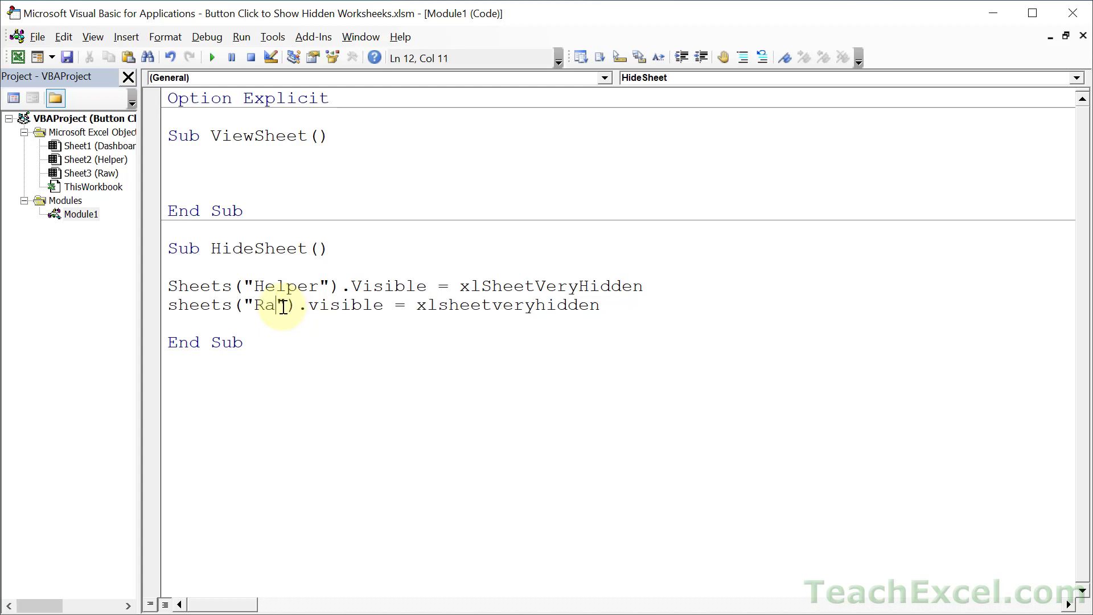
{"action": "type", "text": "w"}
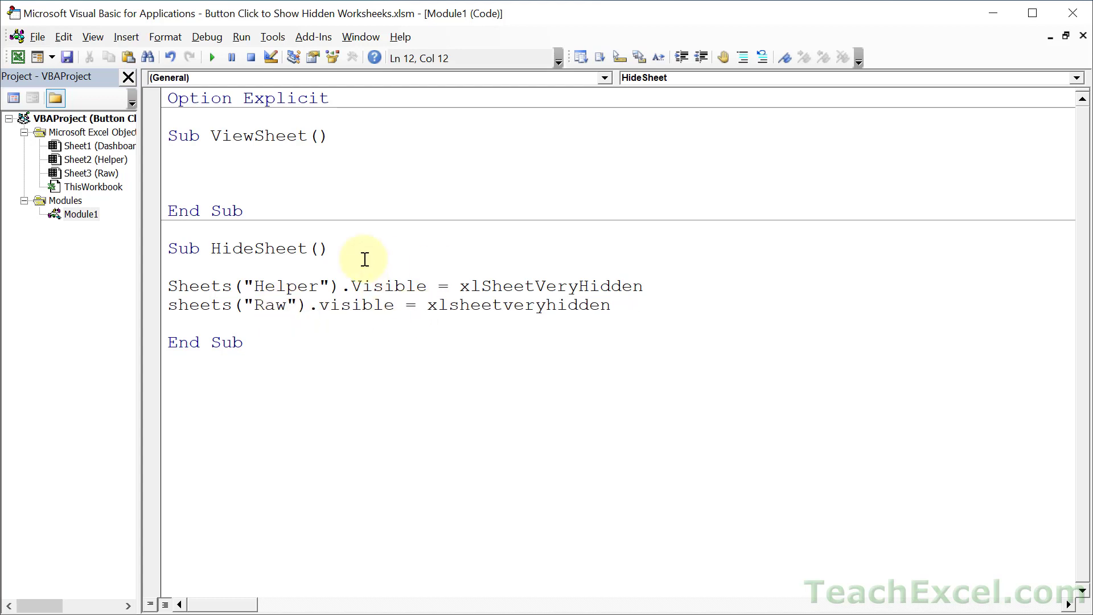
Copy both Helper and Raw hiding lines into the empty ViewSheet macro.
{"action": "left_click", "coordinate": [642, 312]}
{"action": "left_click_drag", "start_coordinate": [642, 311], "coordinate": [164, 293]}
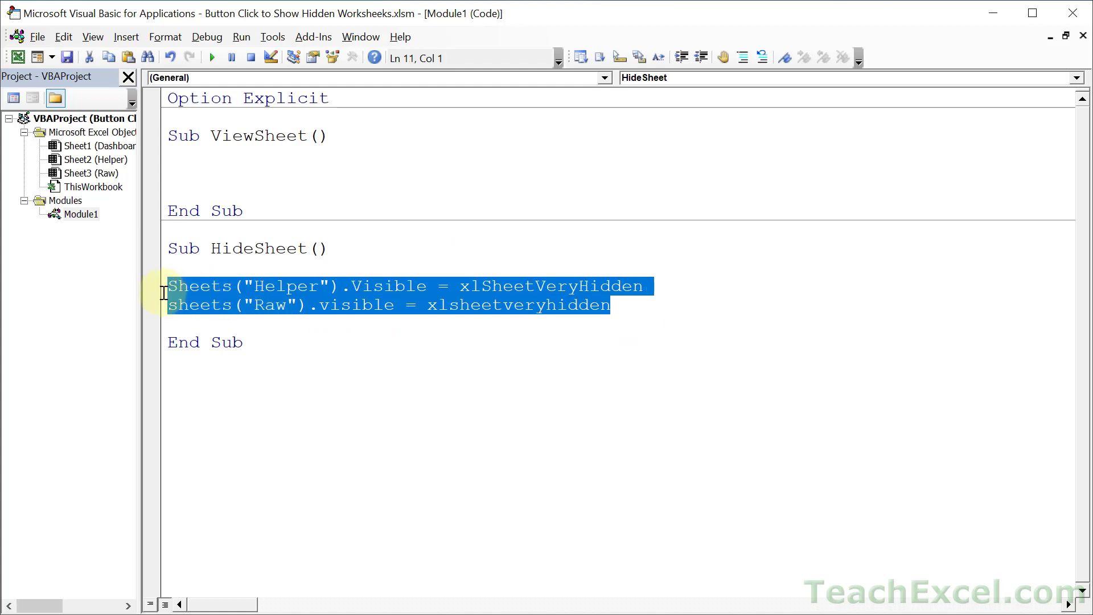
{"action": "left_click", "coordinate": [197, 174]}
{"action": "key", "text": "ctrl+v"}
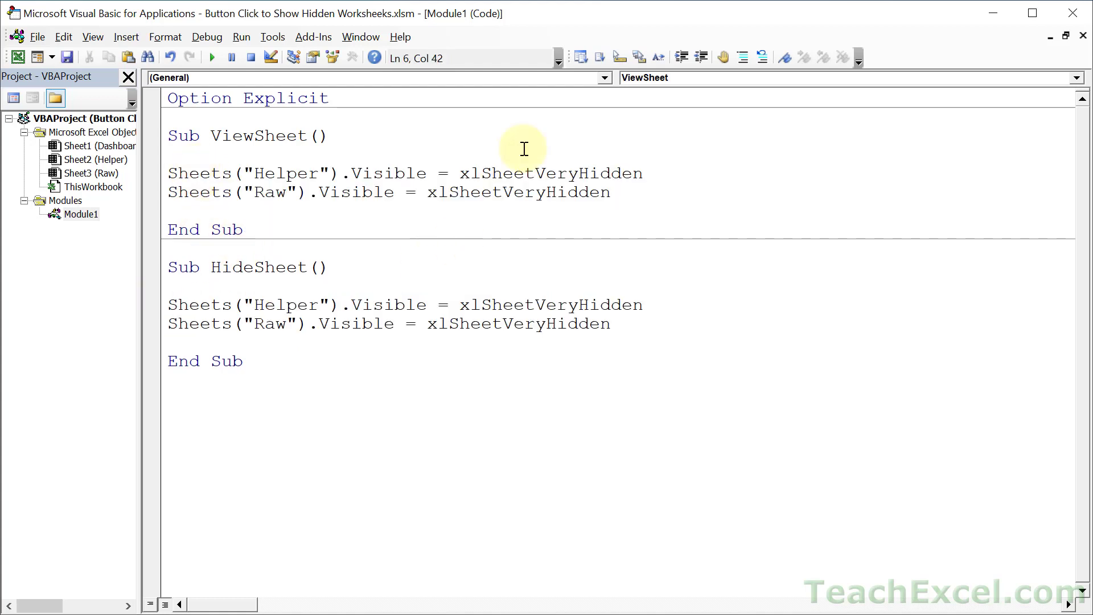
Change both ViewSheet lines from xlSheetVeryHidden to xlSheetVisible.
{"action": "double_click", "coordinate": [522, 177]}
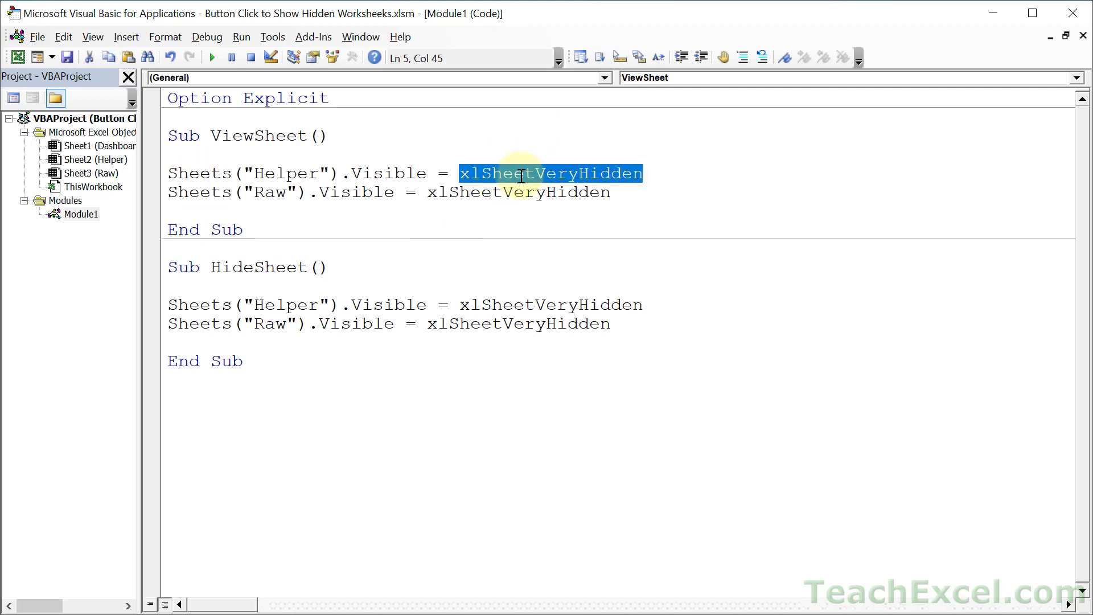
{"action": "type", "text": "xlsheetvisib"}
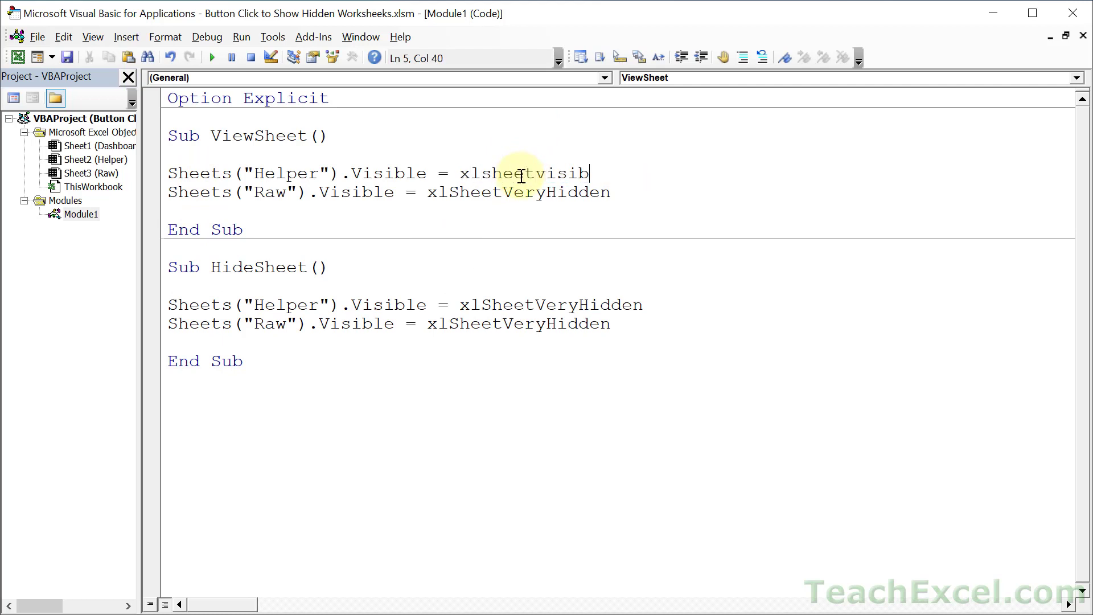
{"action": "type", "text": "le"}
{"action": "double_click", "coordinate": [508, 173]}
{"action": "key", "text": "ctrl+c"}
{"action": "double_click", "coordinate": [508, 192]}
{"action": "key", "text": "ctrl+v"}
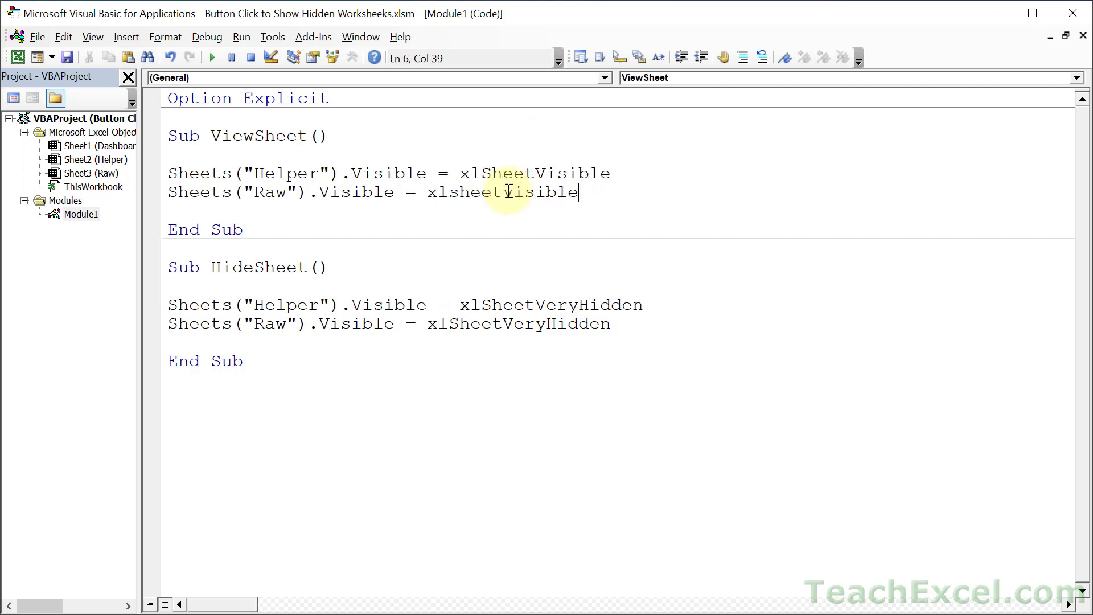
{"action": "left_click", "coordinate": [641, 203]}
{"action": "key", "text": "Return"}
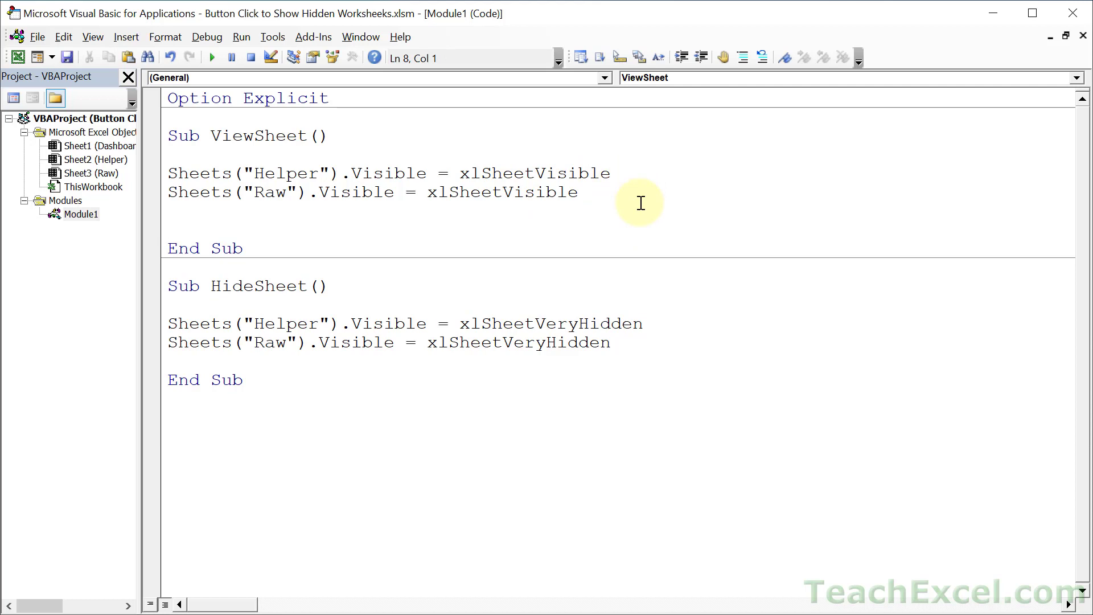
Add Sheets("Helper").Select as the last line of the ViewSheet macro.
{"action": "key", "text": "Return"}
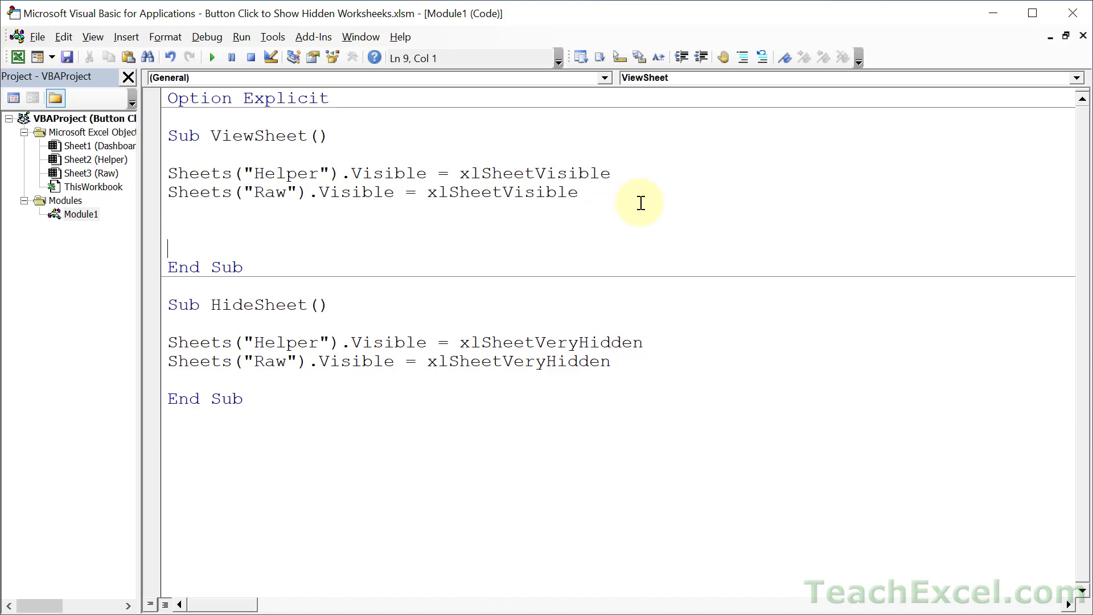
{"action": "key", "text": "Up"}
{"action": "type", "text": "shee"}
{"action": "type", "text": "ts(\"Hel"}
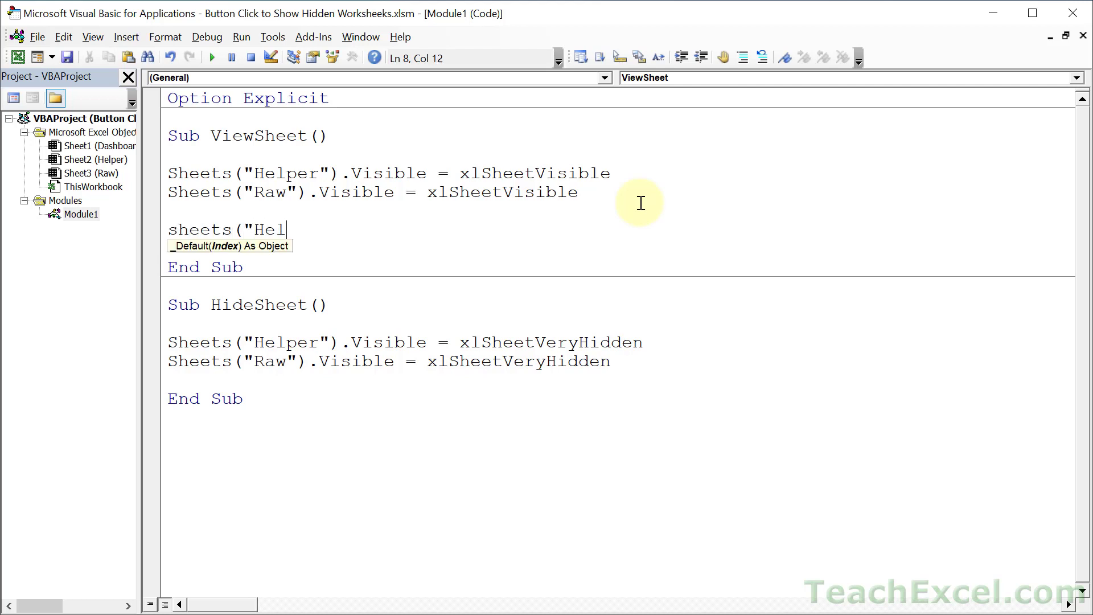
{"action": "type", "text": "per\")"}
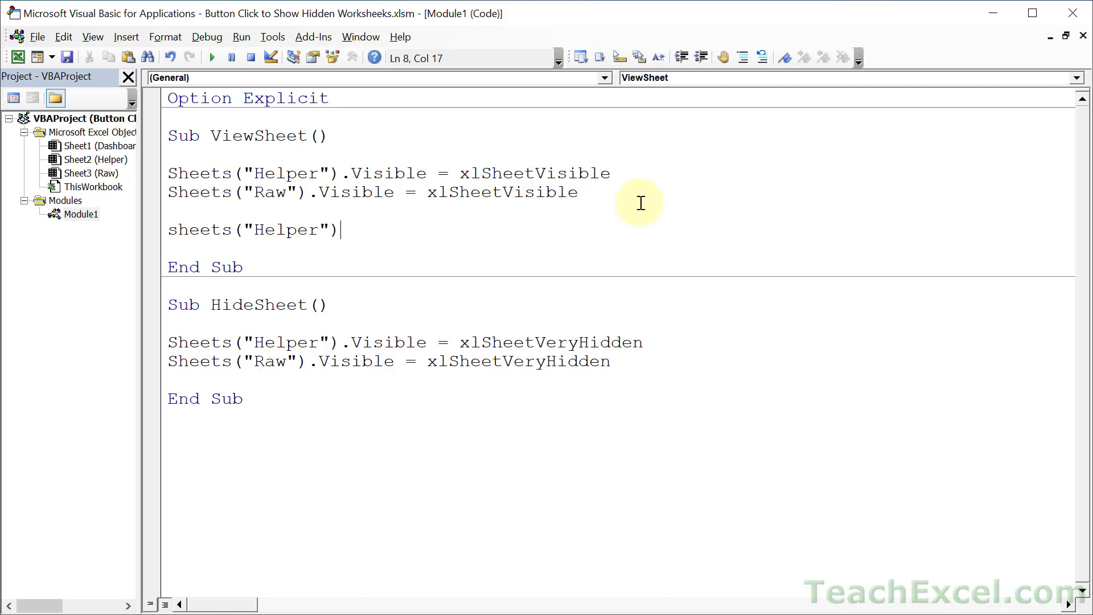
{"action": "type", "text": ".selec"}
{"action": "type", "text": "t"}
{"action": "left_click", "coordinate": [592, 208]}
Assign the ViewSheet macro to the View Data button and run it.
{"action": "key", "text": "alt+F11"}
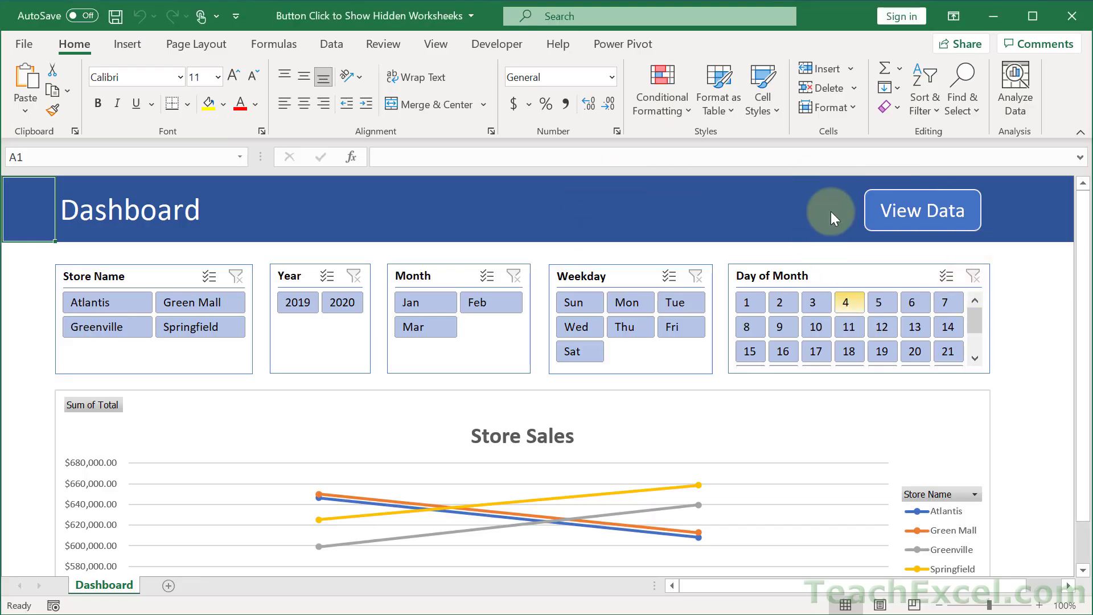
{"action": "right_click", "coordinate": [870, 227]}
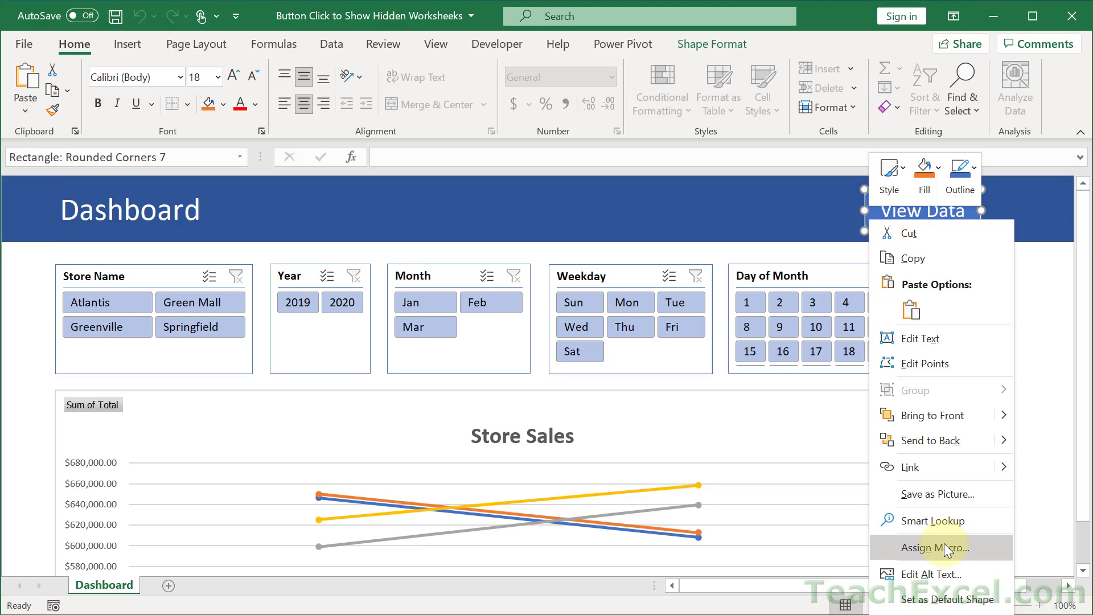
{"action": "left_click", "coordinate": [944, 545]}
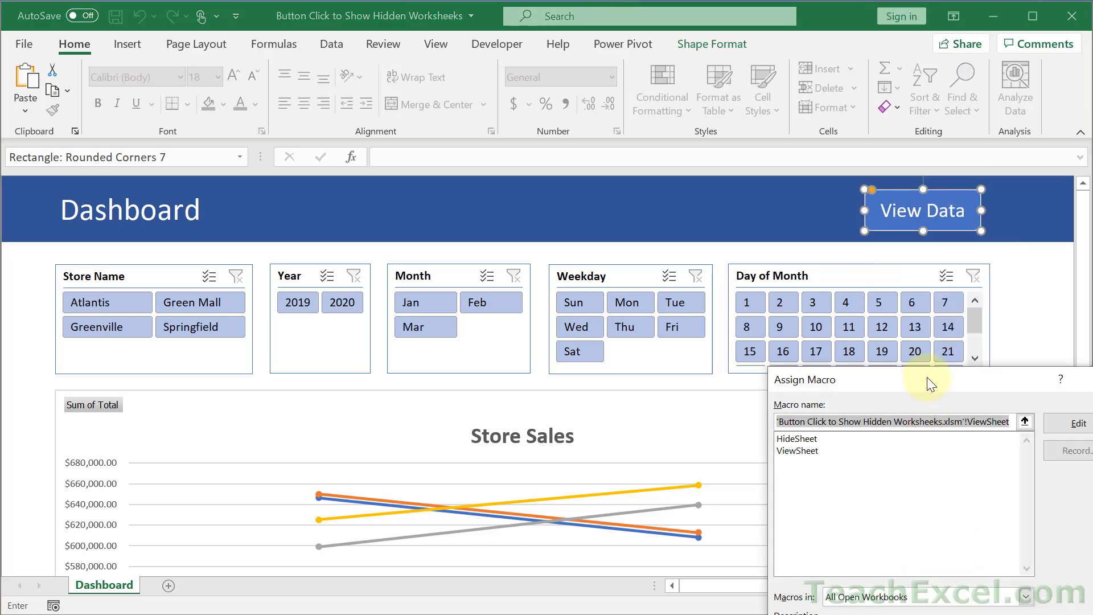
{"action": "left_click_drag", "start_coordinate": [926, 377], "coordinate": [665, 141]}
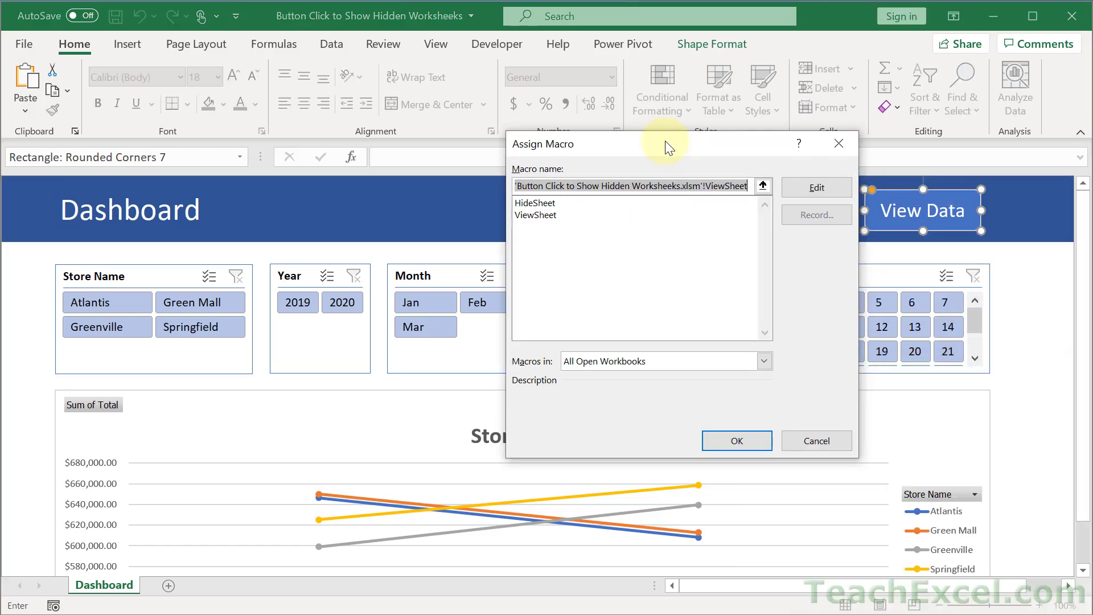
{"action": "left_click", "coordinate": [539, 216]}
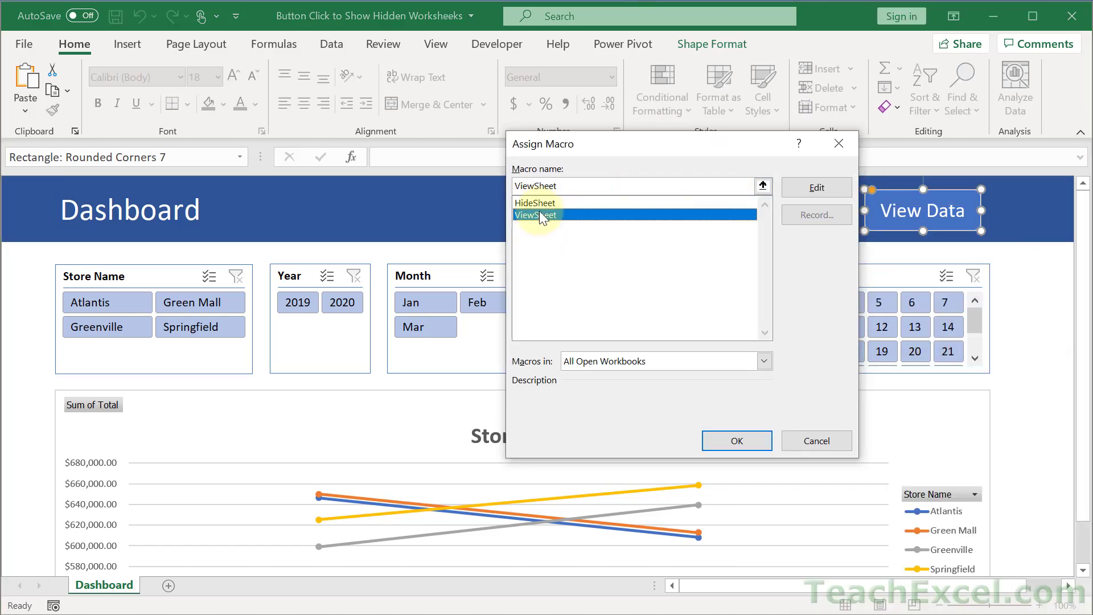
{"action": "left_click", "coordinate": [733, 436]}
{"action": "left_click", "coordinate": [1050, 272]}
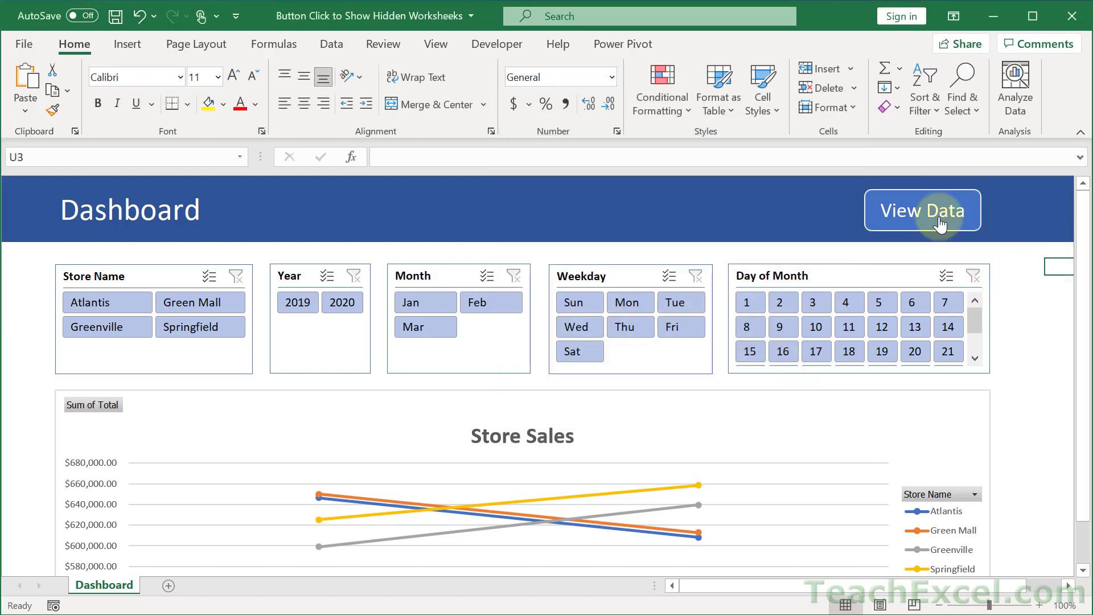
{"action": "left_click", "coordinate": [927, 207]}
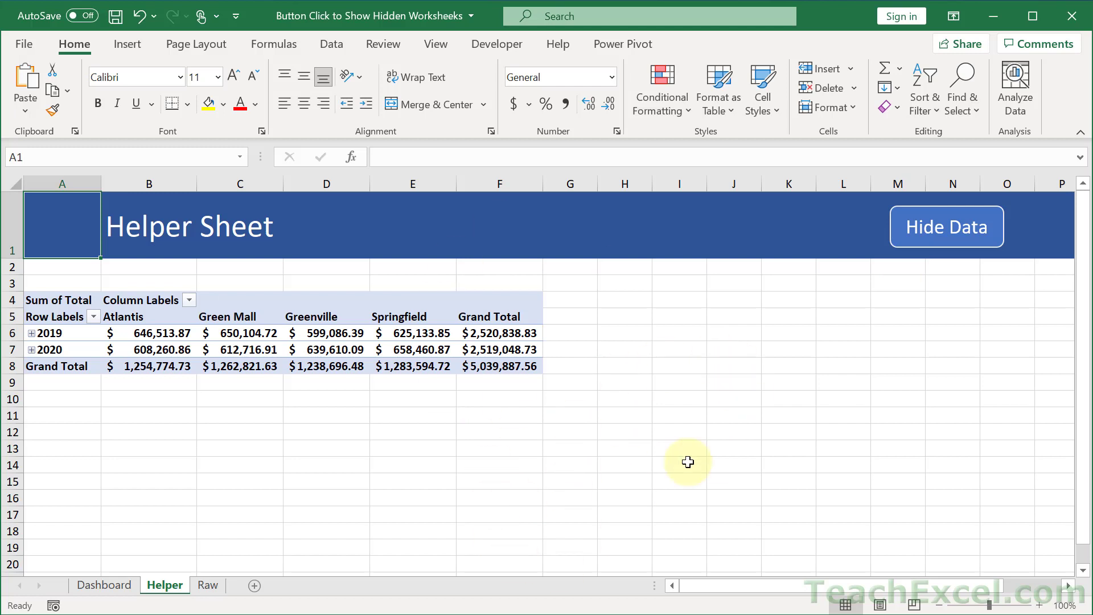
Assign the HideSheet macro to the Hide Data button and run it.
{"action": "right_click", "coordinate": [894, 246]}
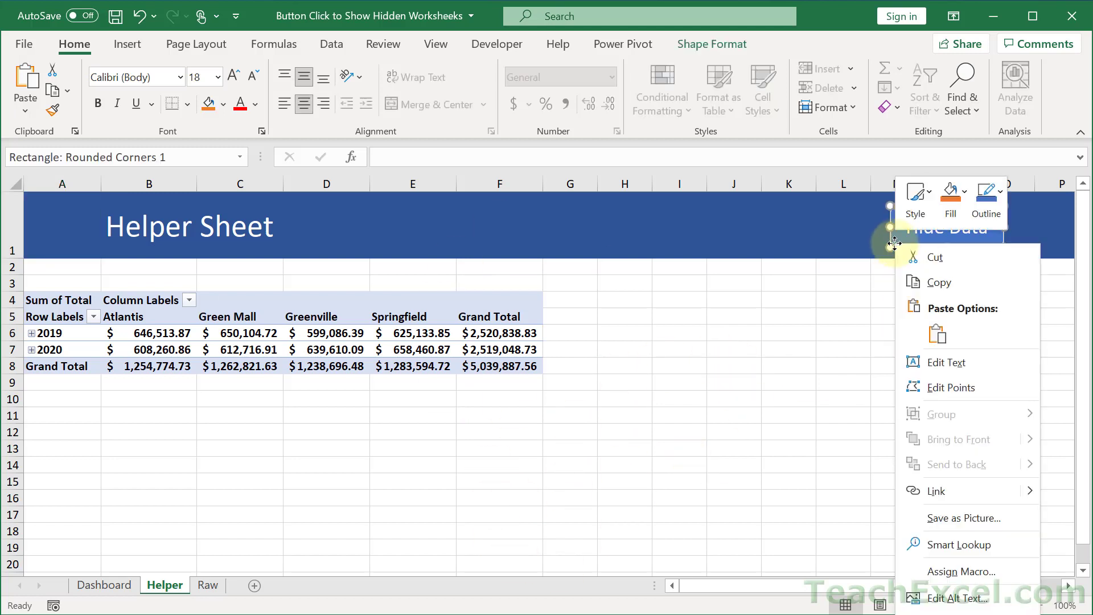
{"action": "left_click", "coordinate": [969, 570]}
{"action": "left_click_drag", "start_coordinate": [955, 405], "coordinate": [712, 317]}
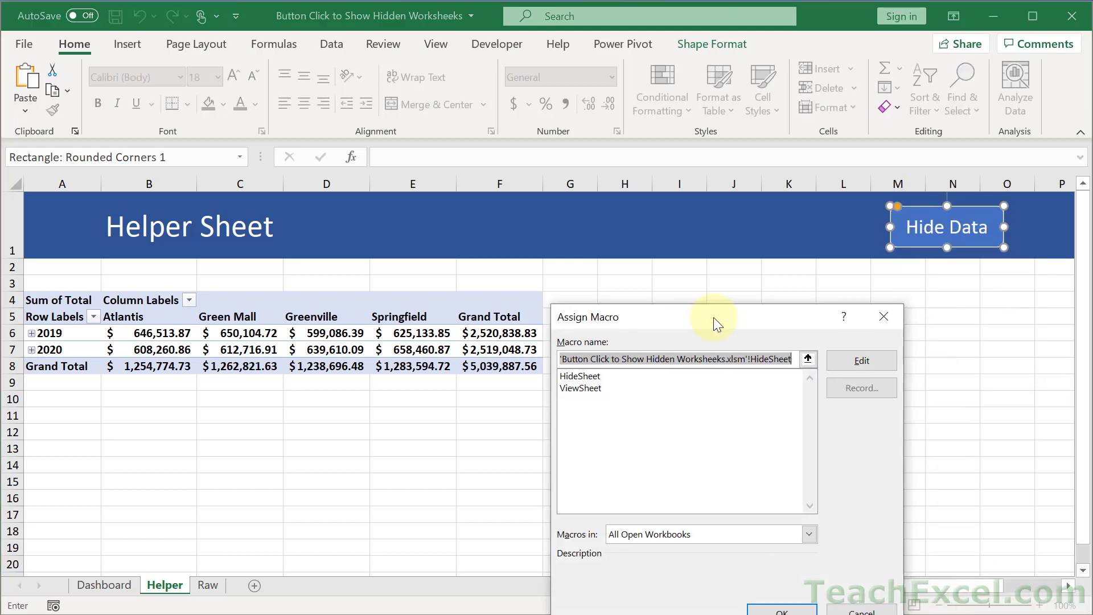
{"action": "left_click", "coordinate": [591, 377]}
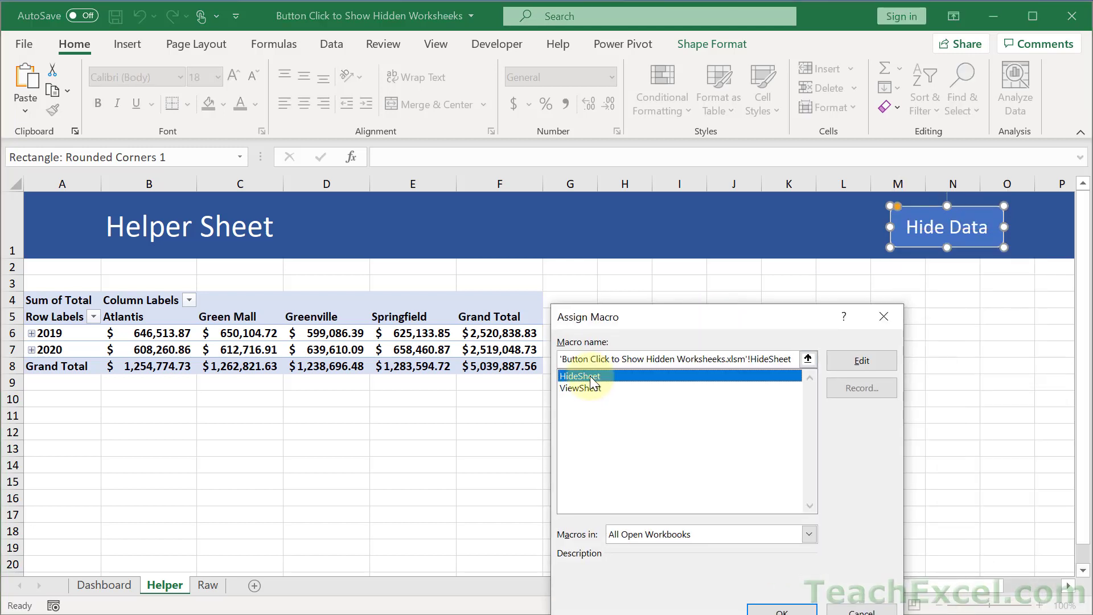
{"action": "left_click", "coordinate": [777, 609]}
{"action": "left_click", "coordinate": [781, 349]}
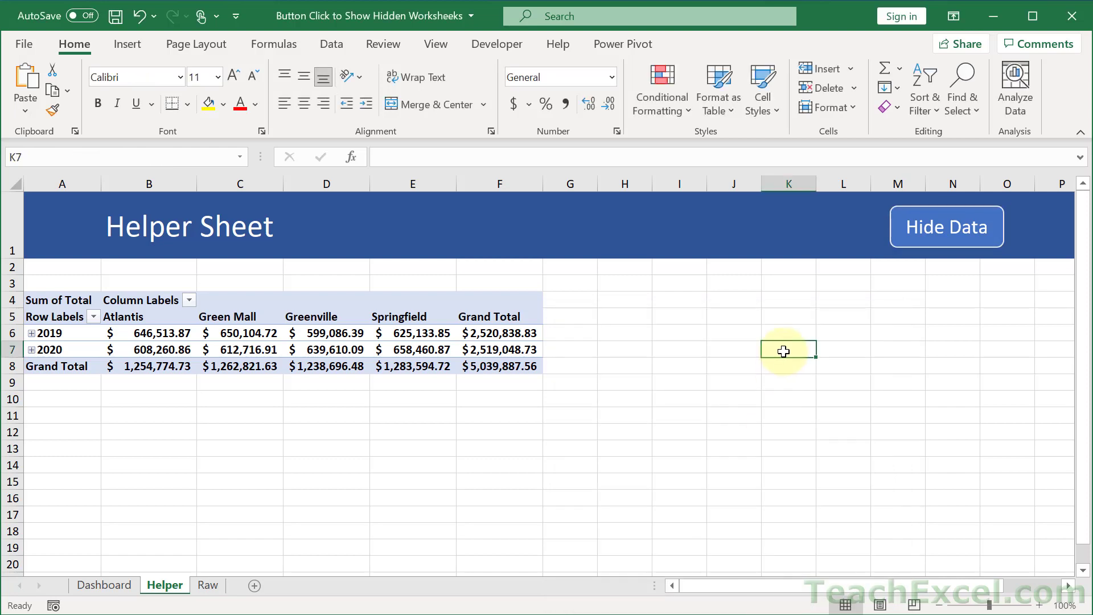
{"action": "left_click", "coordinate": [935, 227]}
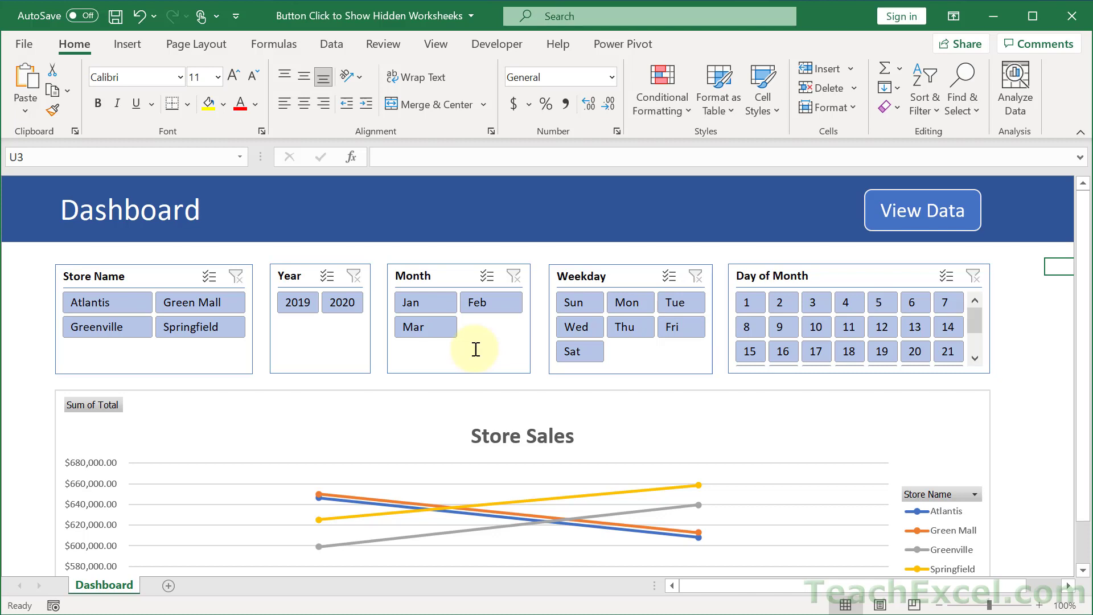
{"action": "key", "text": "alt+F11"}
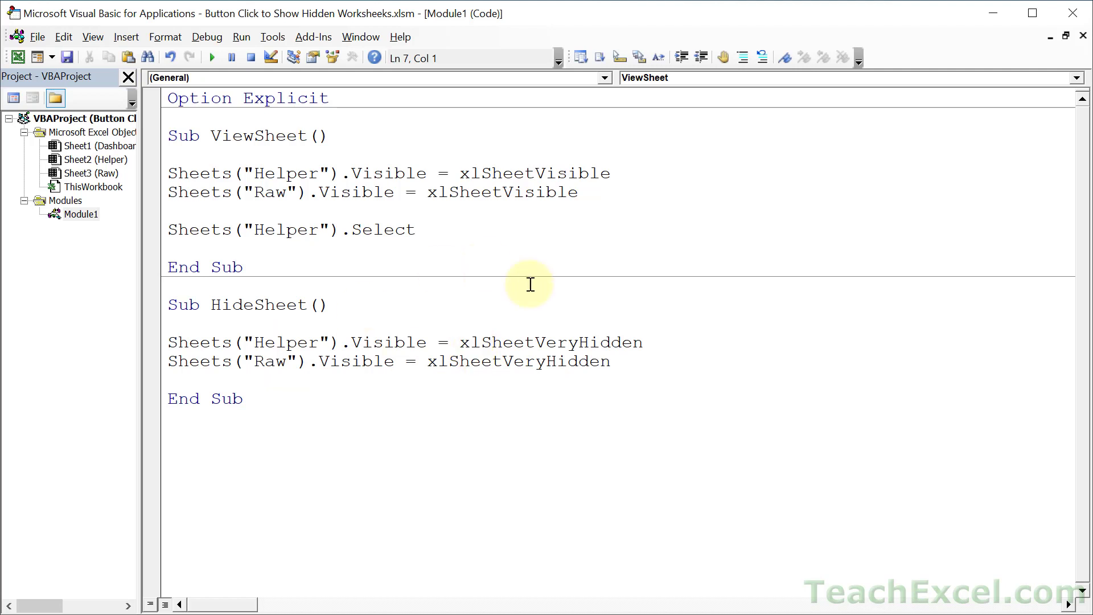